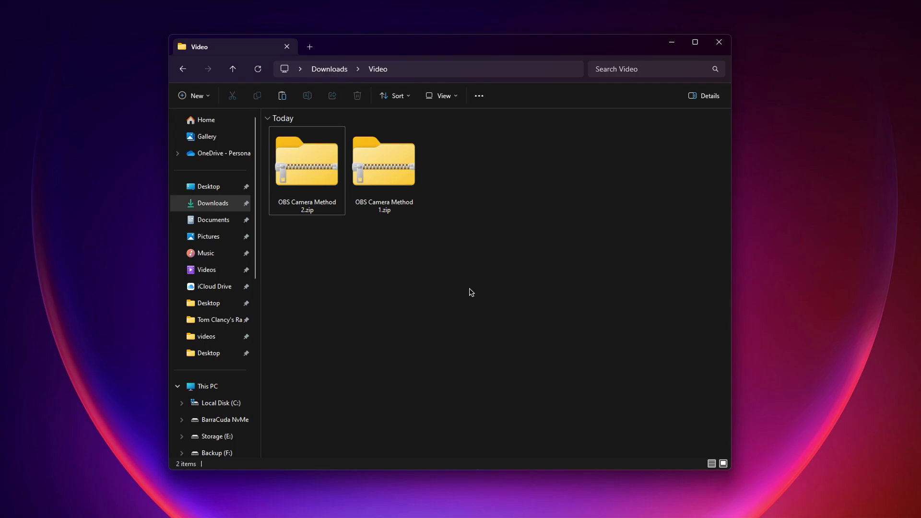
# Step: Extract OBS Camera Method 1.zip to its default folder and open the extracted folder
pyautogui.moveTo(474, 285); pyautogui.dragTo(271, 126)
pyautogui.click(434, 280)
pyautogui.rightClick(395, 178)
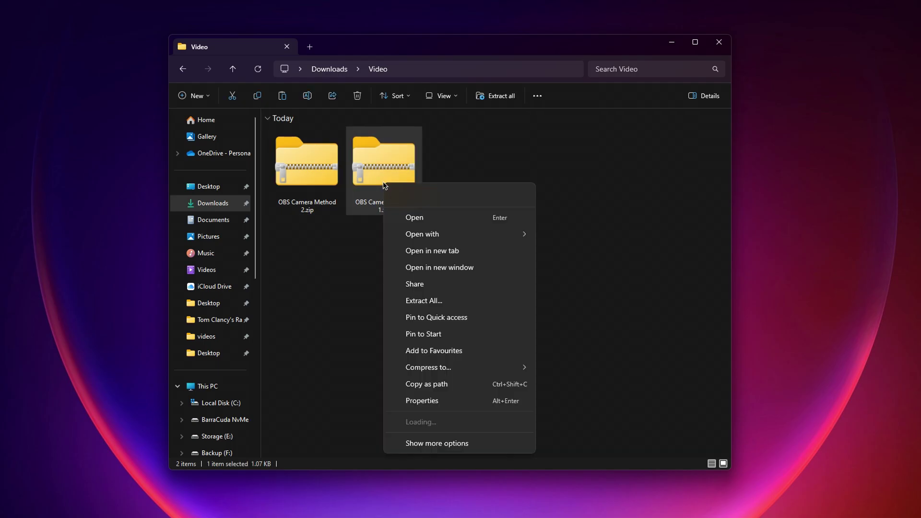
pyautogui.click(433, 295)
pyautogui.click(558, 364)
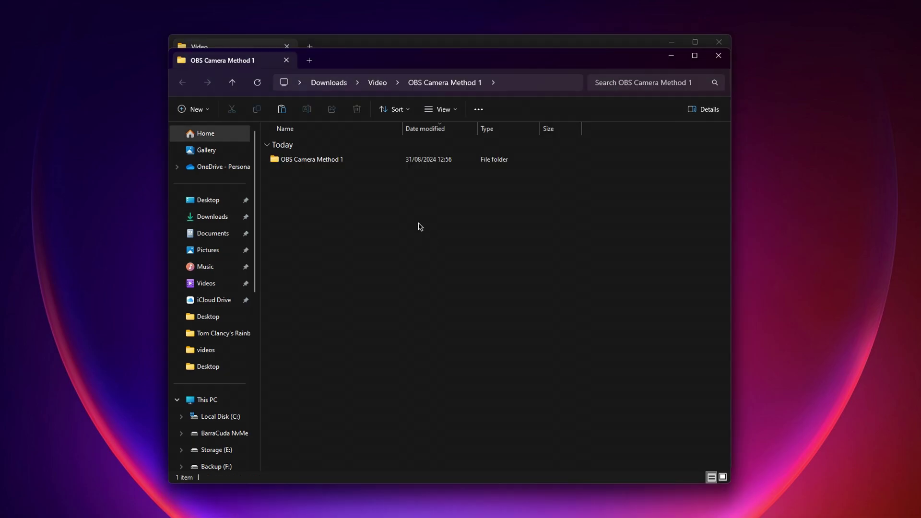
pyautogui.doubleClick(333, 162)
pyautogui.moveTo(331, 151); pyautogui.dragTo(313, 197)
pyautogui.click(314, 196)
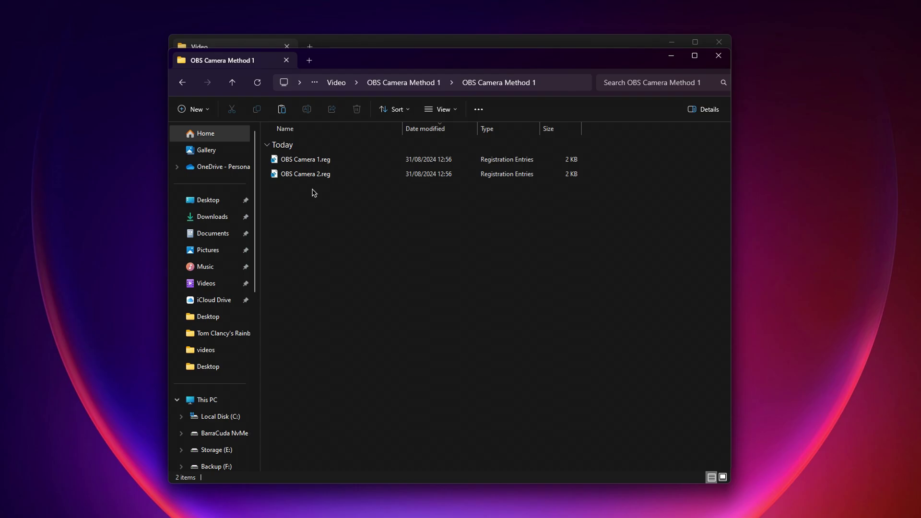
# Step: Merge OBS Camera 1.reg into the registry, granting admin permission and confirming
pyautogui.doubleClick(315, 158)
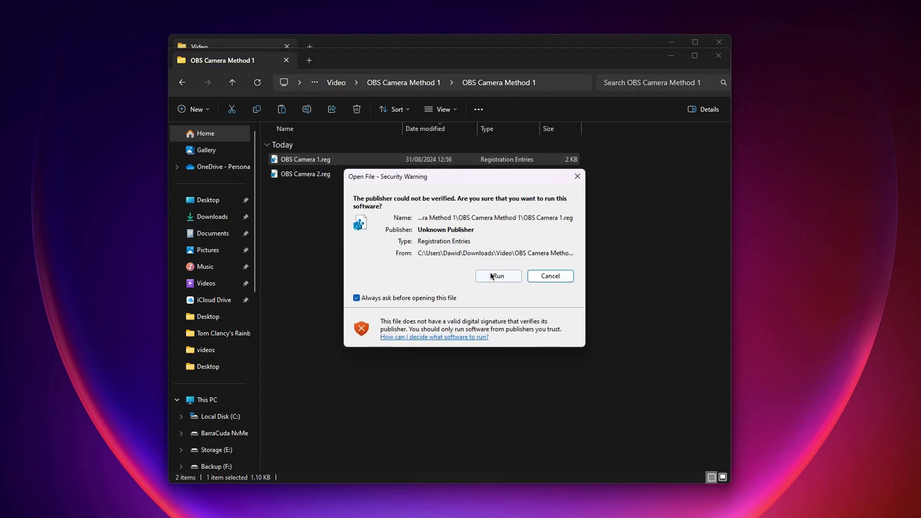
pyautogui.click(492, 277)
pyautogui.click(421, 350)
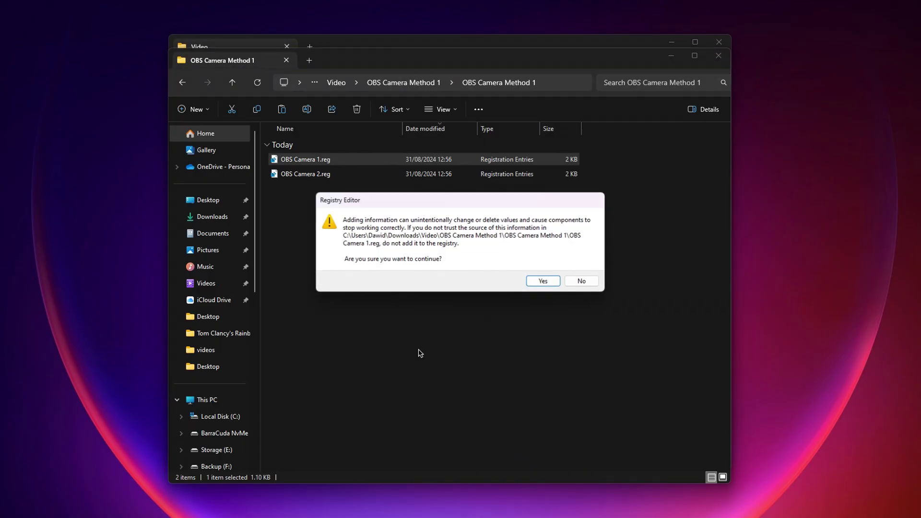
pyautogui.click(542, 282)
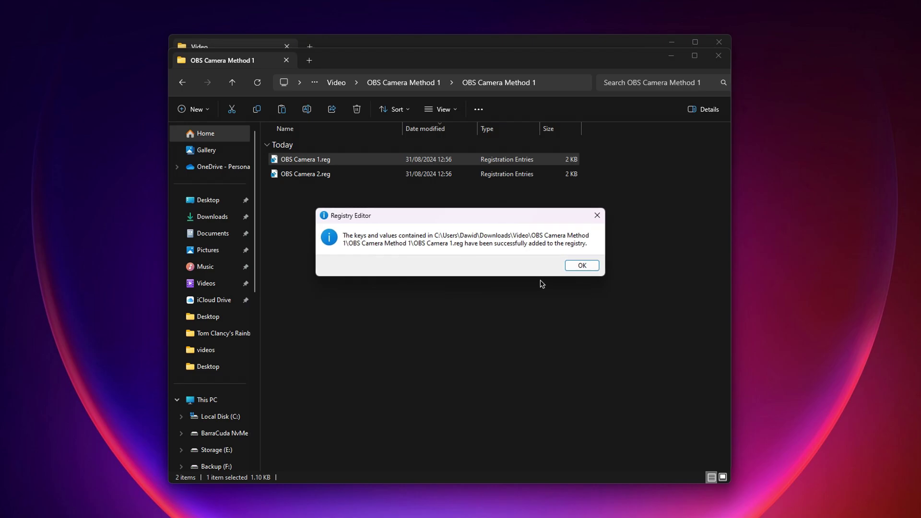
pyautogui.click(582, 266)
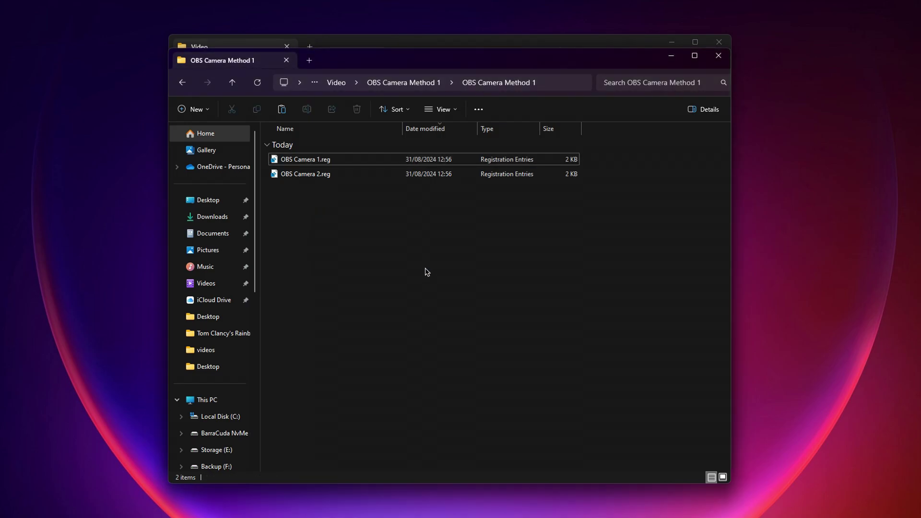
# Step: Merge OBS Camera 2.reg into the registry the same way
pyautogui.doubleClick(326, 175)
pyautogui.click(499, 276)
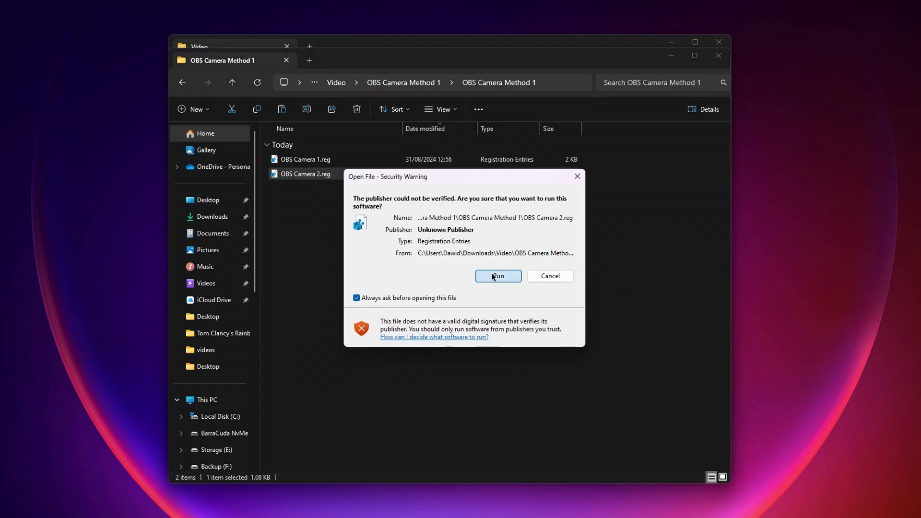
pyautogui.click(417, 349)
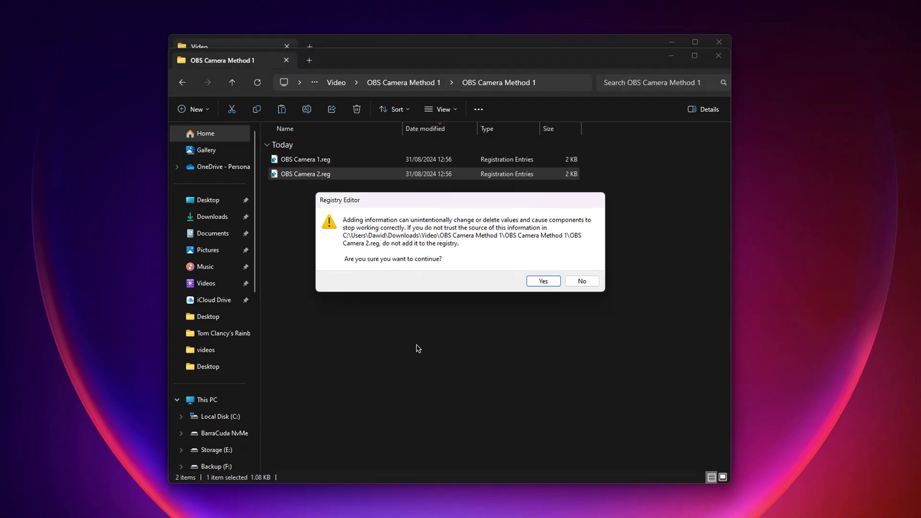
pyautogui.click(544, 283)
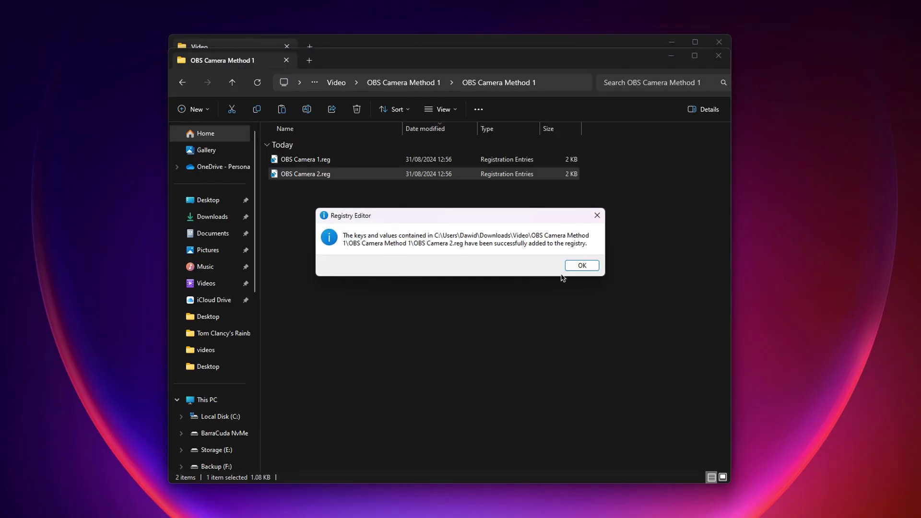
pyautogui.click(577, 269)
pyautogui.click(428, 260)
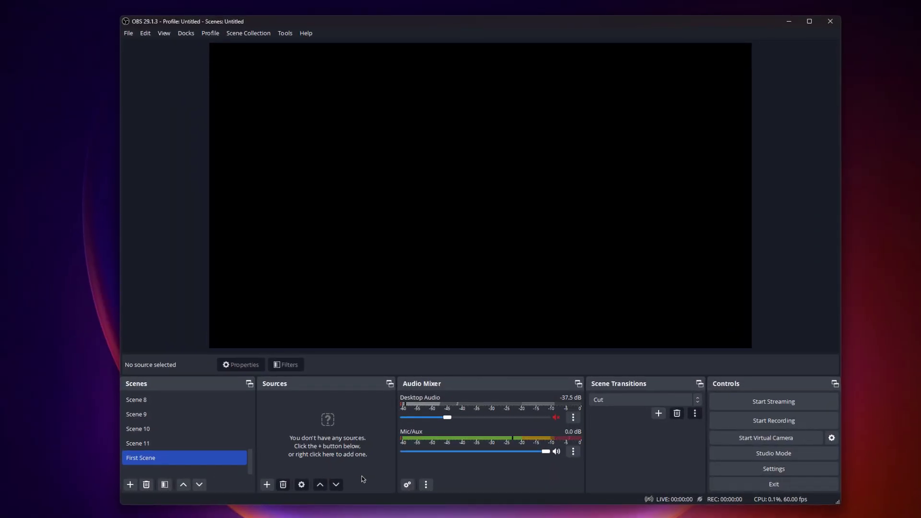
# Step: Add a Video Capture Device source named 'Camera' to First Scene and confirm its properties
pyautogui.click(268, 485)
pyautogui.click(309, 416)
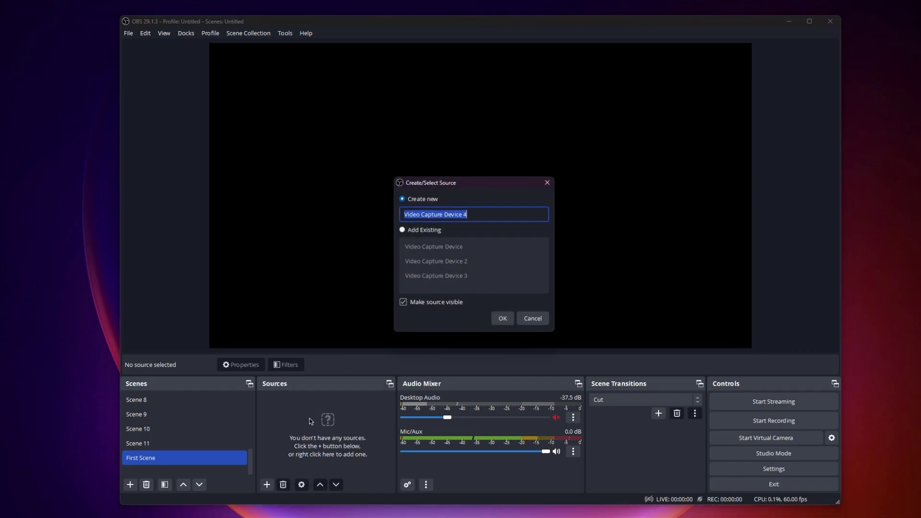
pyautogui.write('Camera')
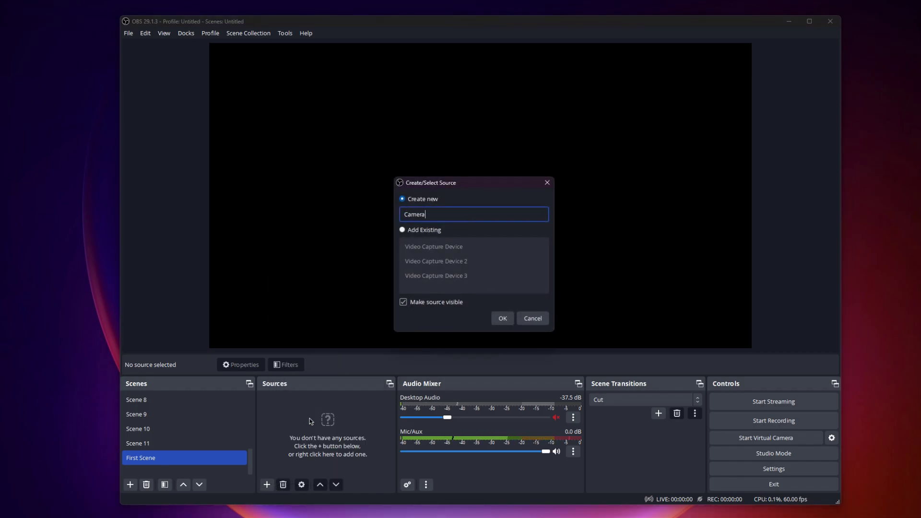
pyautogui.click(503, 319)
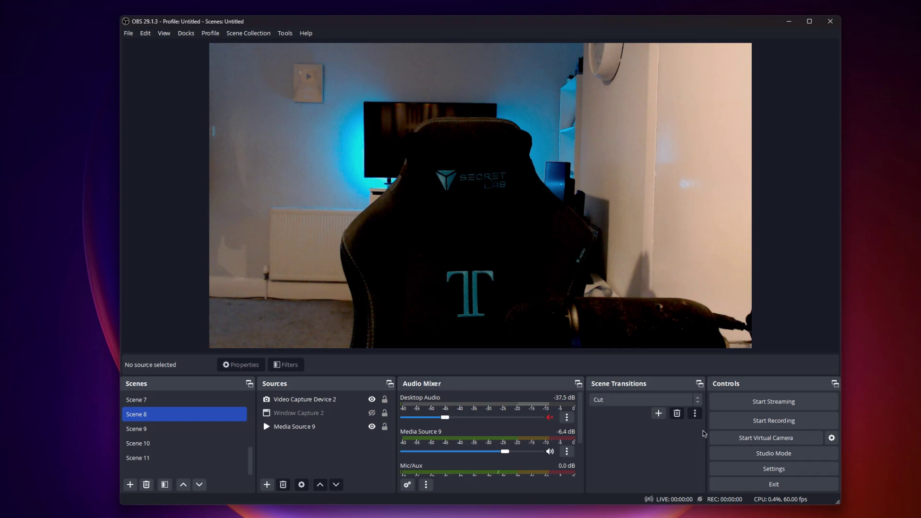
pyautogui.click(743, 426)
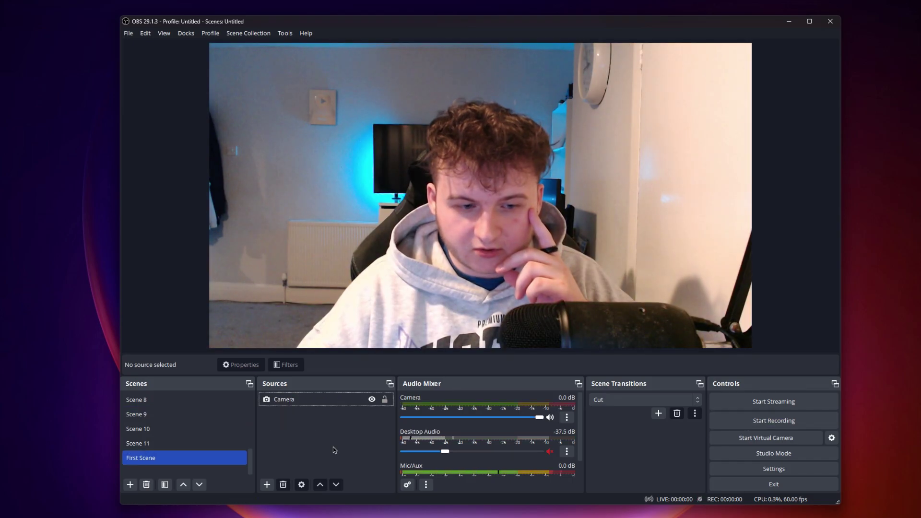
pyautogui.click(130, 485)
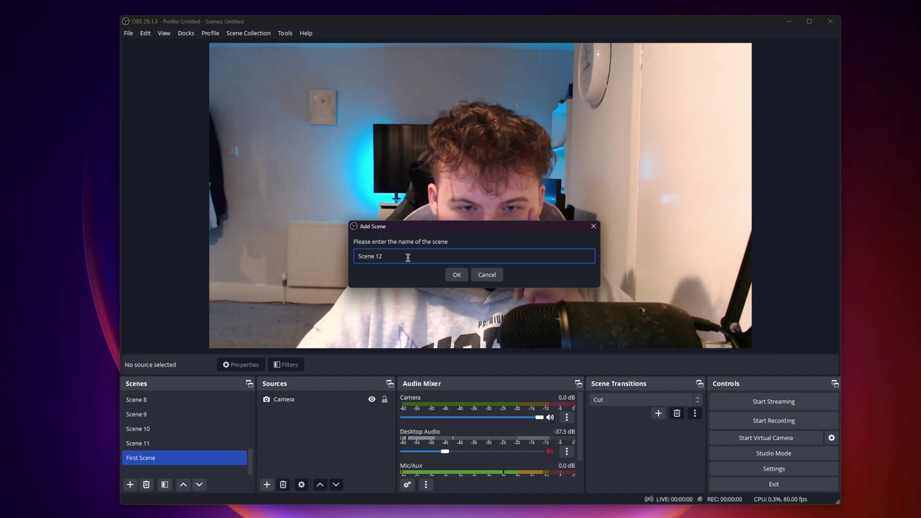
# Step: Name the new scene 'Second Scene' and add a Media Source 'Empty' looping Empty.mp4
pyautogui.write('Second Scene')
pyautogui.click(455, 273)
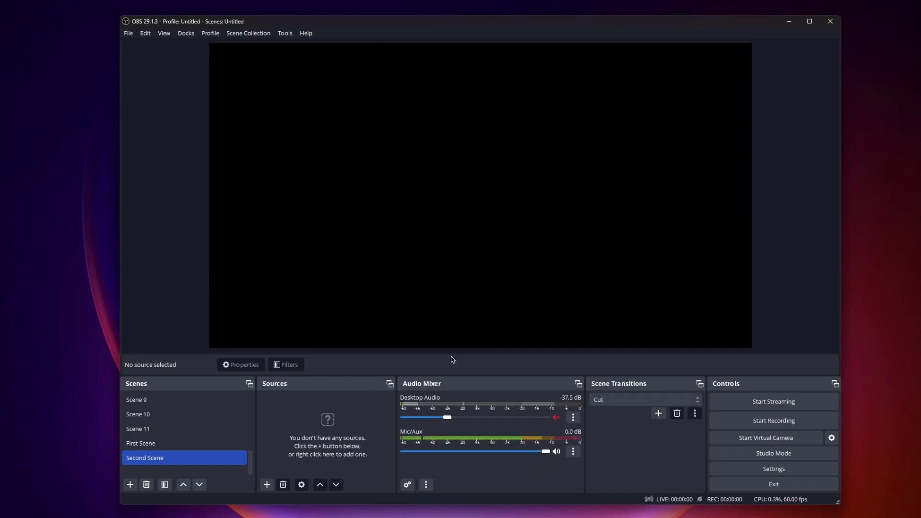
pyautogui.click(267, 483)
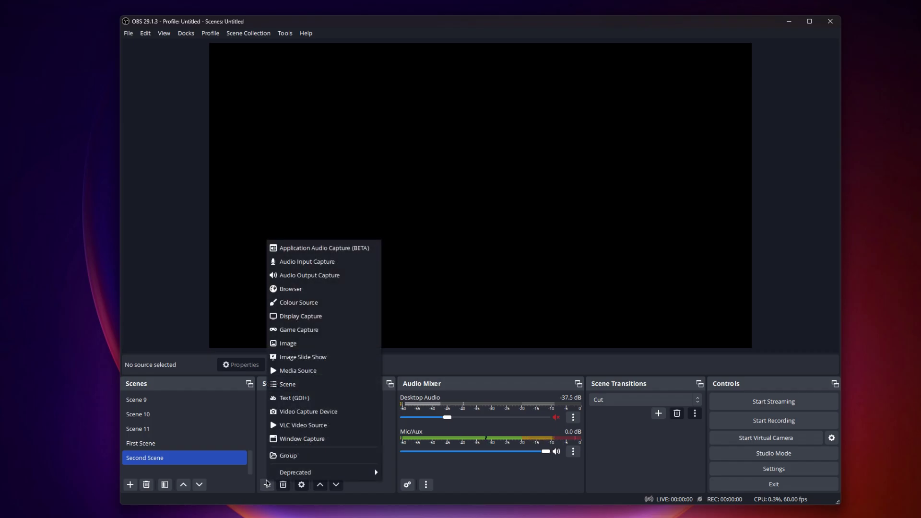
pyautogui.click(307, 372)
pyautogui.write('Empty')
pyautogui.click(503, 320)
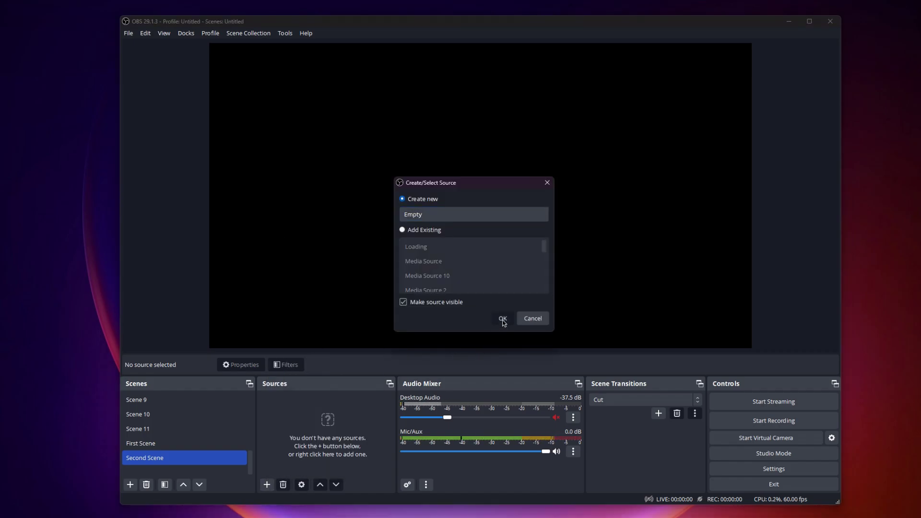
pyautogui.click(605, 278)
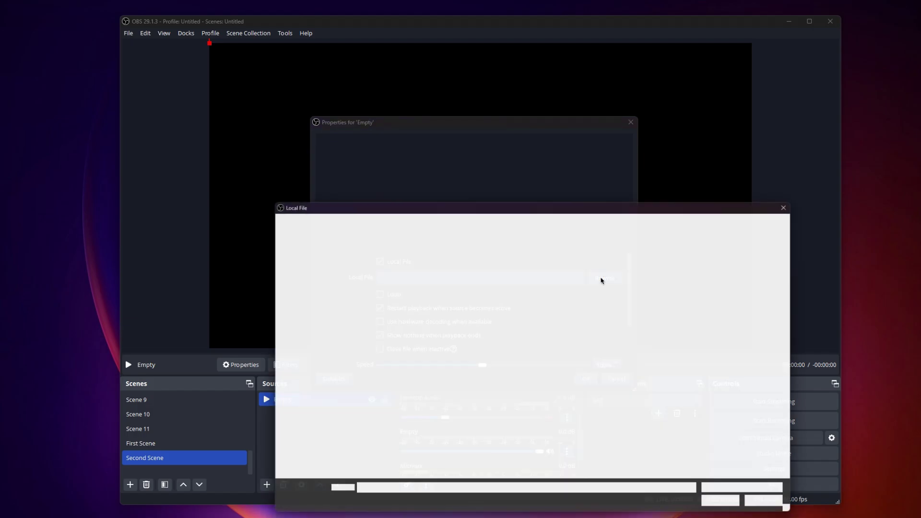
pyautogui.doubleClick(367, 281)
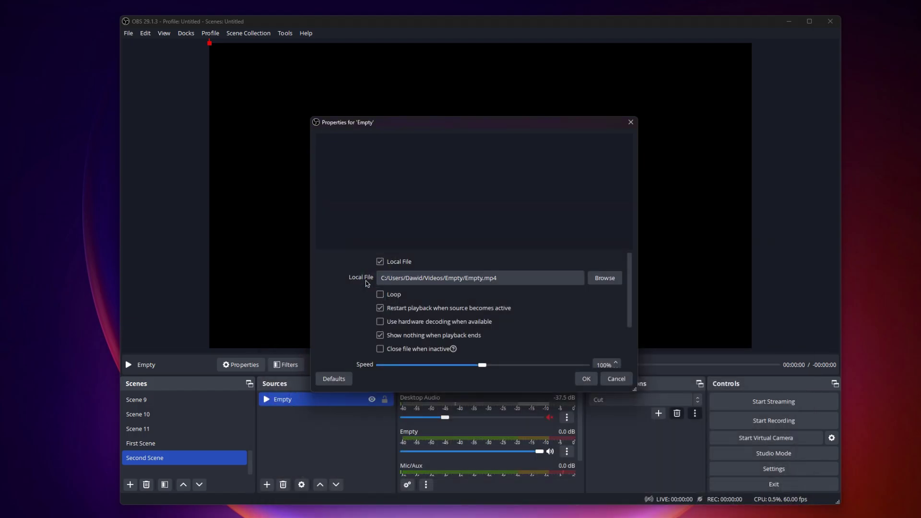
pyautogui.click(380, 296)
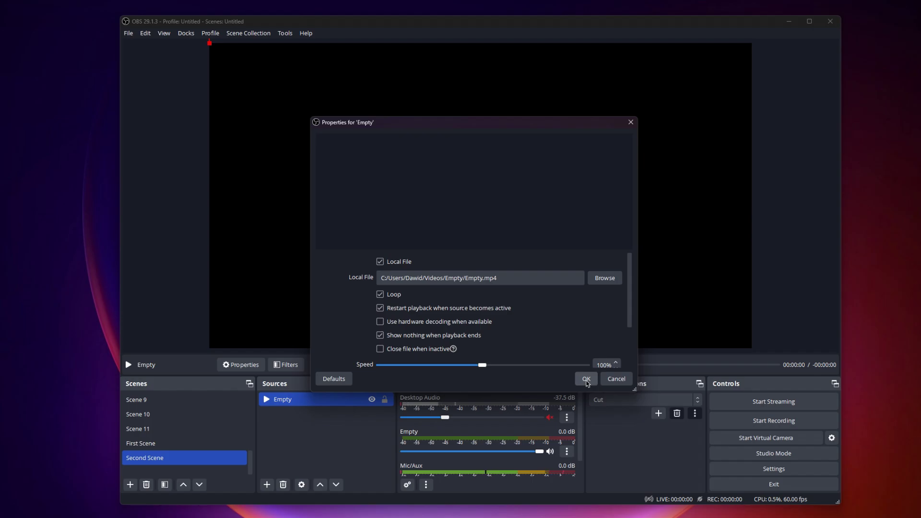
pyautogui.click(587, 379)
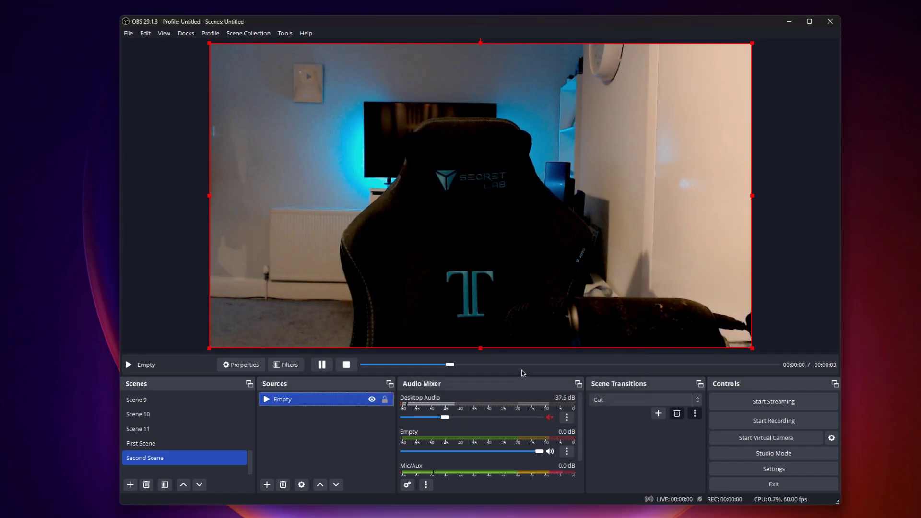
# Step: Set the scene transition to Fade, then switch between First Scene and Second Scene
pyautogui.click(643, 400)
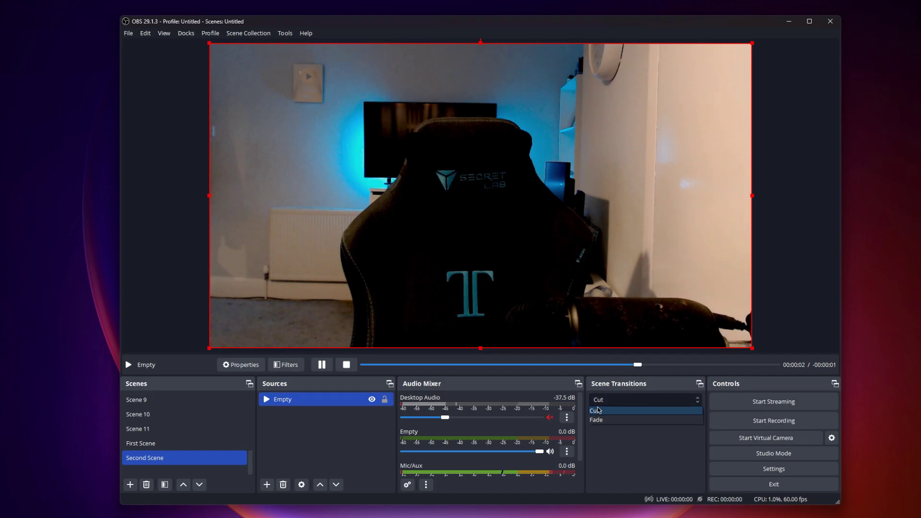
pyautogui.click(605, 416)
pyautogui.click(184, 443)
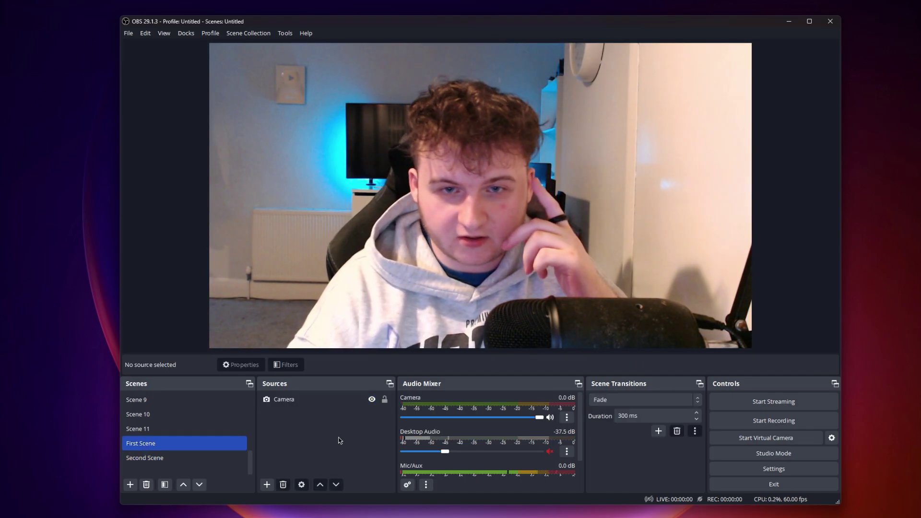
pyautogui.press('Down')
pyautogui.press('Up')
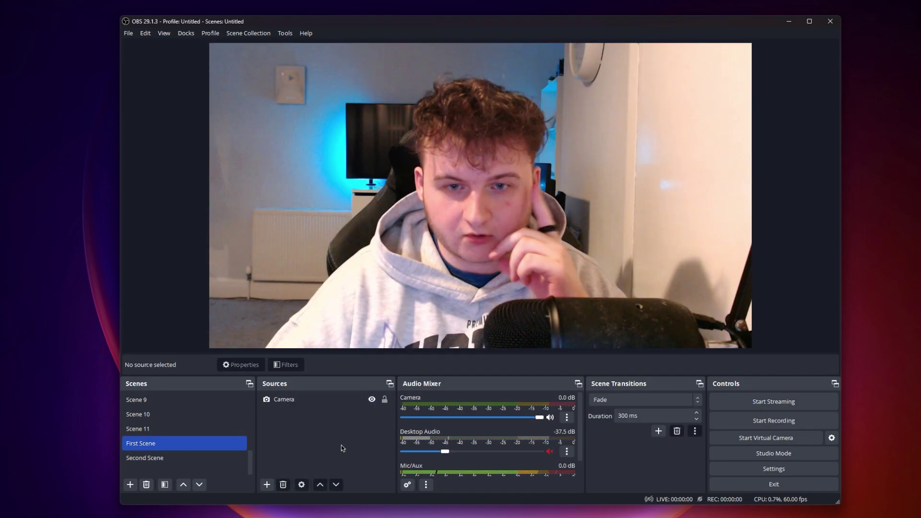
# Step: Start and stop the Virtual Camera, then return to Second Scene
pyautogui.click(744, 439)
pyautogui.click(744, 440)
pyautogui.press('Down')
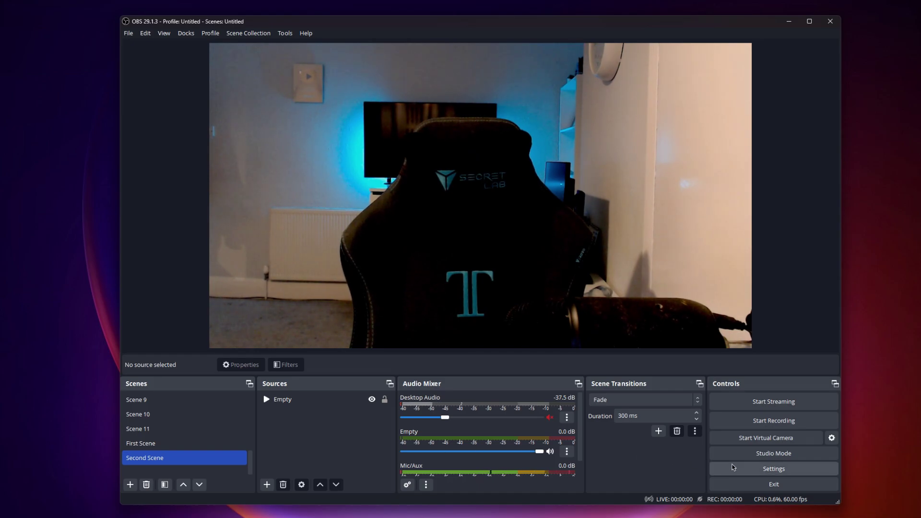
# Step: Assign switch-to-scene hotkeys for First Scene and Second Scene, then switch to Second Scene
pyautogui.click(774, 469)
pyautogui.click(289, 192)
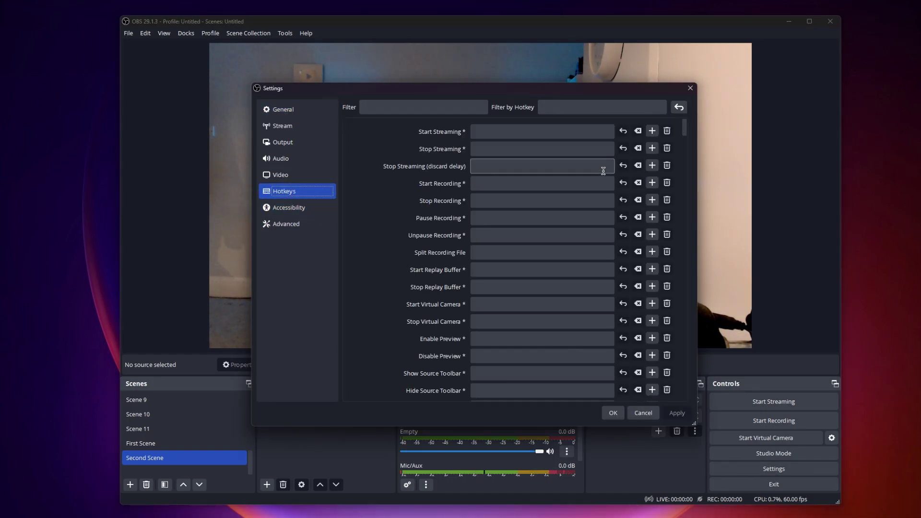
pyautogui.scroll(-7, 528, 230)
pyautogui.click(510, 237)
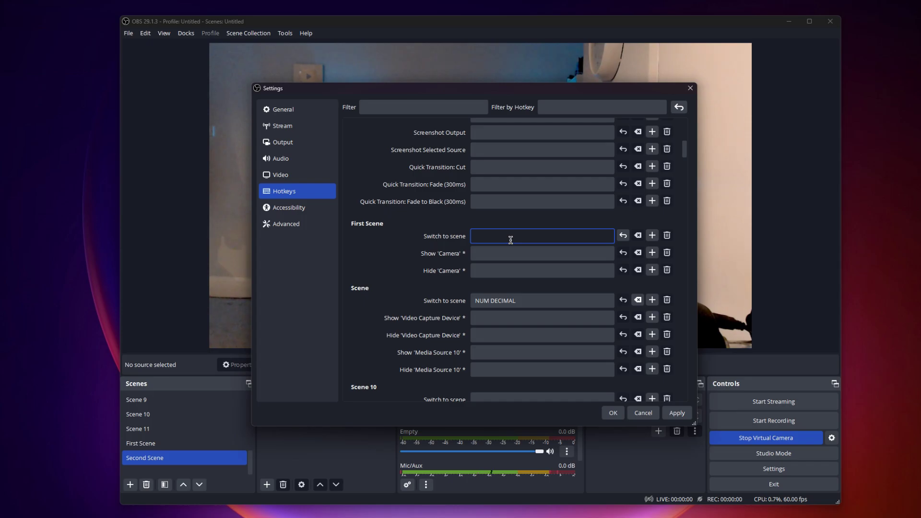
pyautogui.scroll(-10, 511, 240)
pyautogui.click(492, 174)
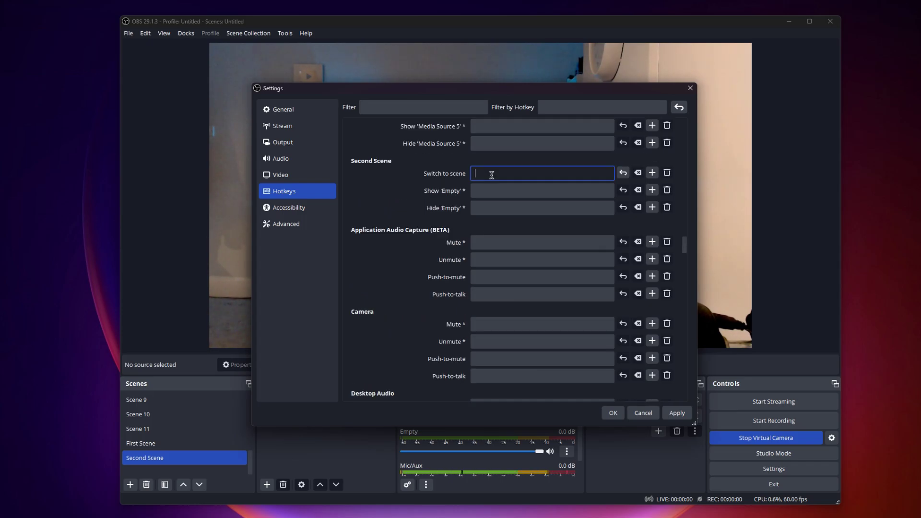
pyautogui.click(677, 416)
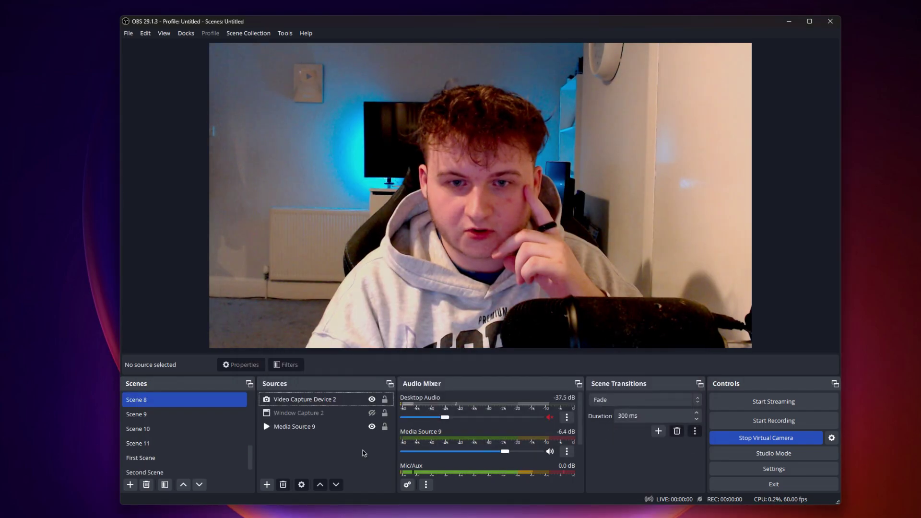
pyautogui.press('Down')
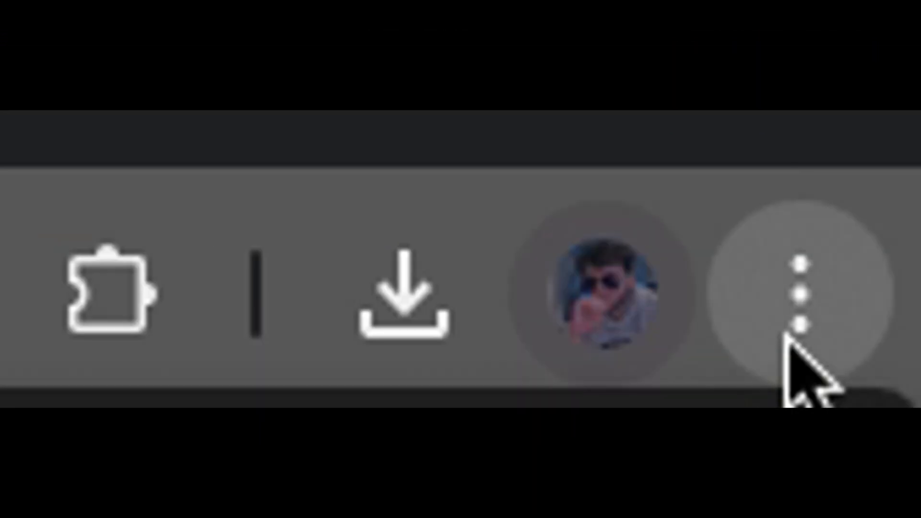
# Step: In Chrome Site settings > Camera, choose HD Camera C922x as the camera
pyautogui.click(787, 336)
pyautogui.click(376, 480)
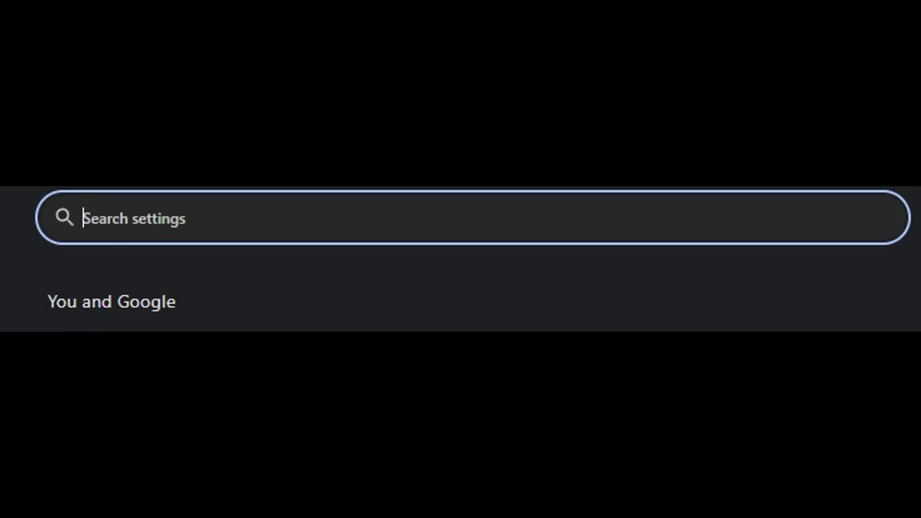
pyautogui.write('camera')
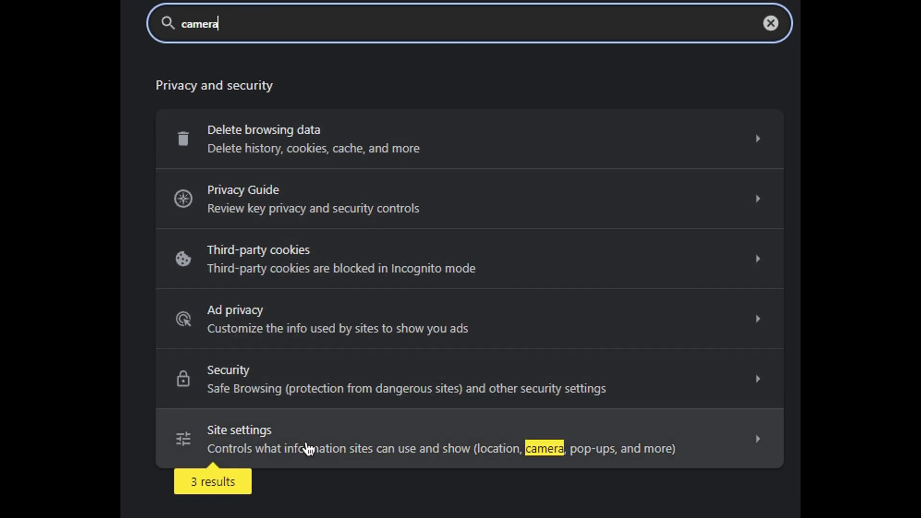
pyautogui.click(307, 449)
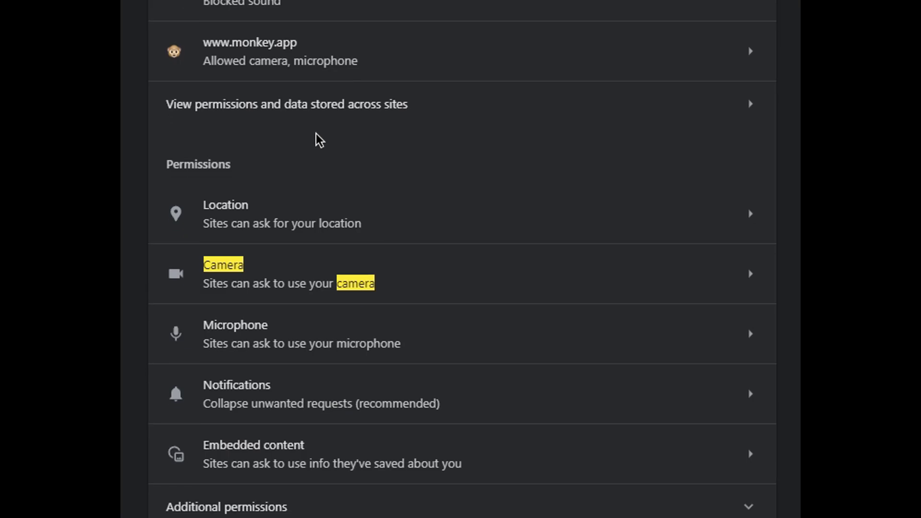
pyautogui.click(383, 227)
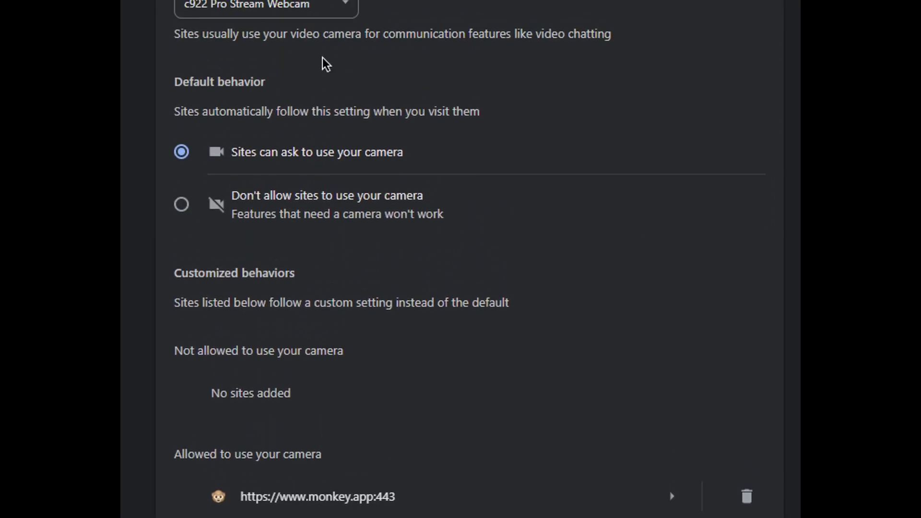
pyautogui.click(285, 138)
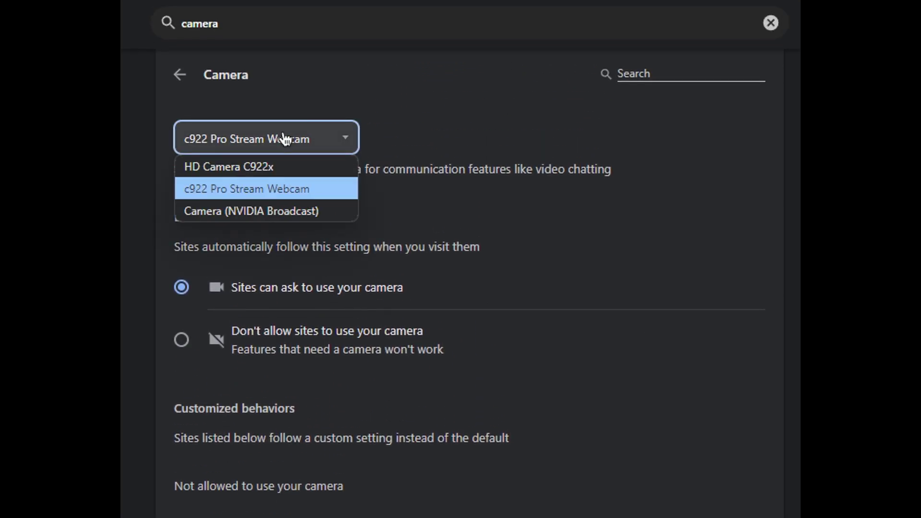
pyautogui.click(278, 163)
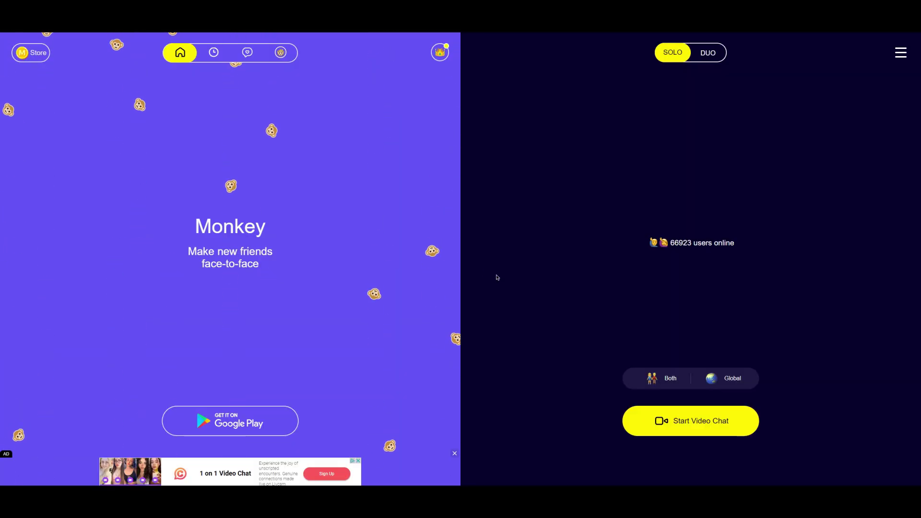
# Step: Start a video chat on Monkey, which reports the camera request as rejected
pyautogui.click(692, 430)
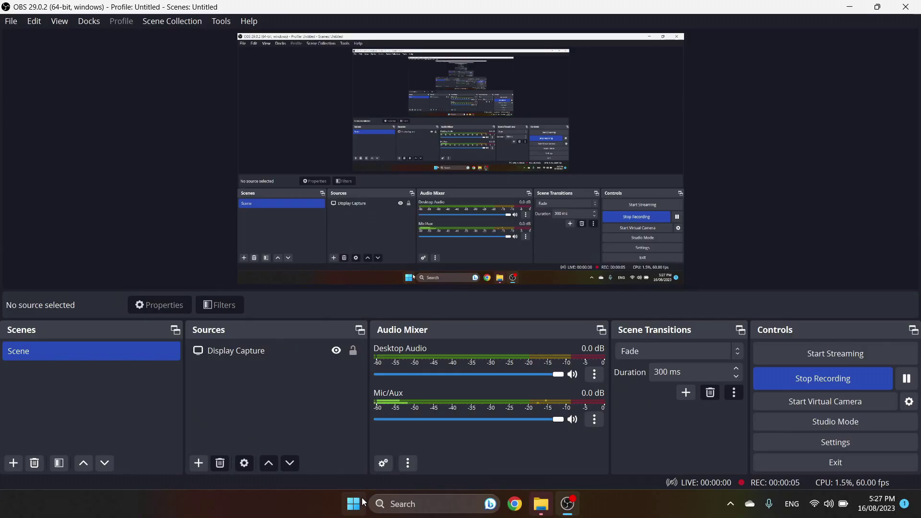
# Step: Open Device Manager and select the ACER HD User Facing camera under Cameras
pyautogui.rightClick(364, 502)
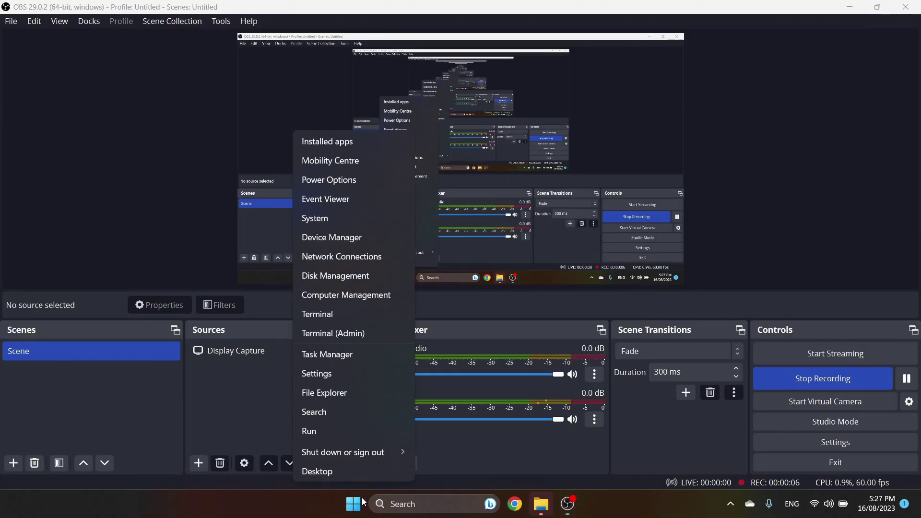
pyautogui.click(339, 240)
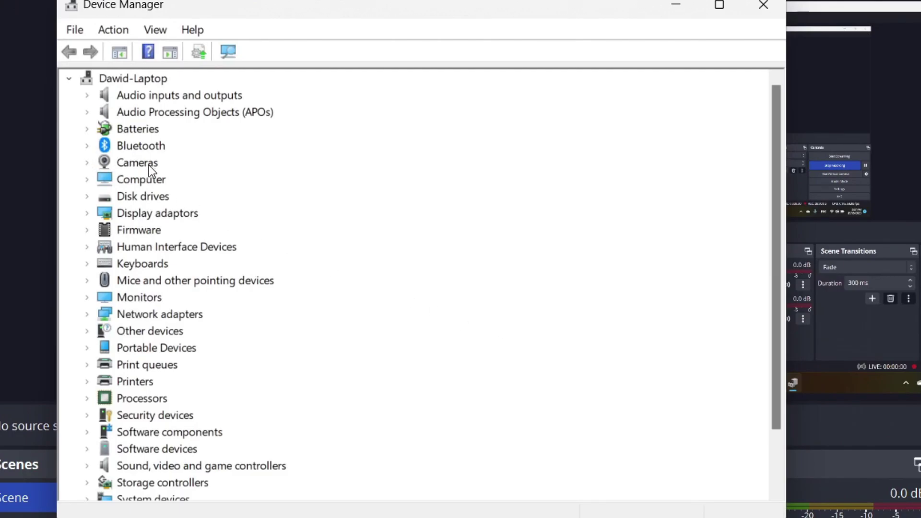
pyautogui.click(87, 163)
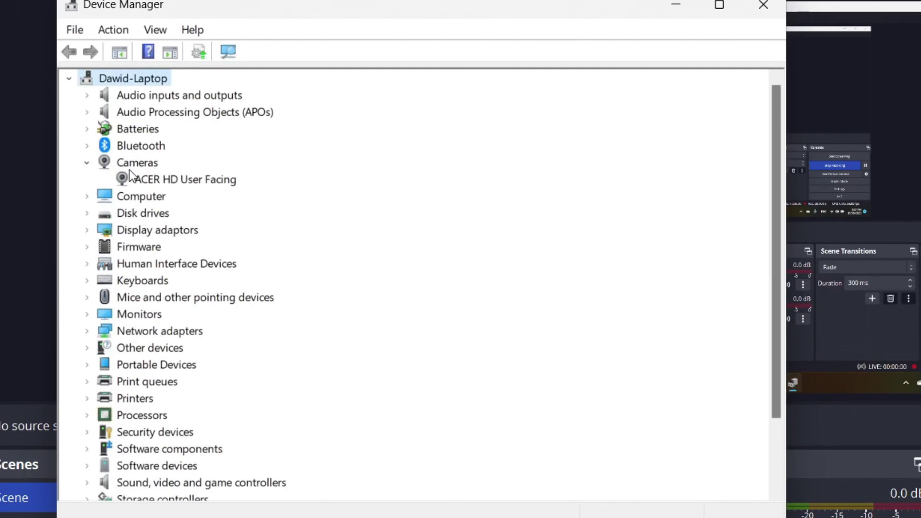
pyautogui.click(192, 182)
# Step: Disable the ACER HD User Facing camera, confirm, then enable it again
pyautogui.rightClick(192, 183)
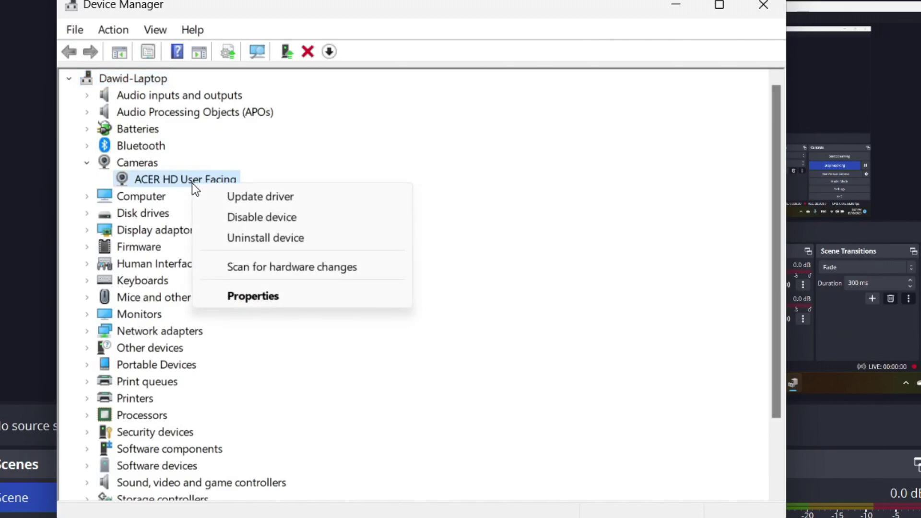
pyautogui.click(239, 220)
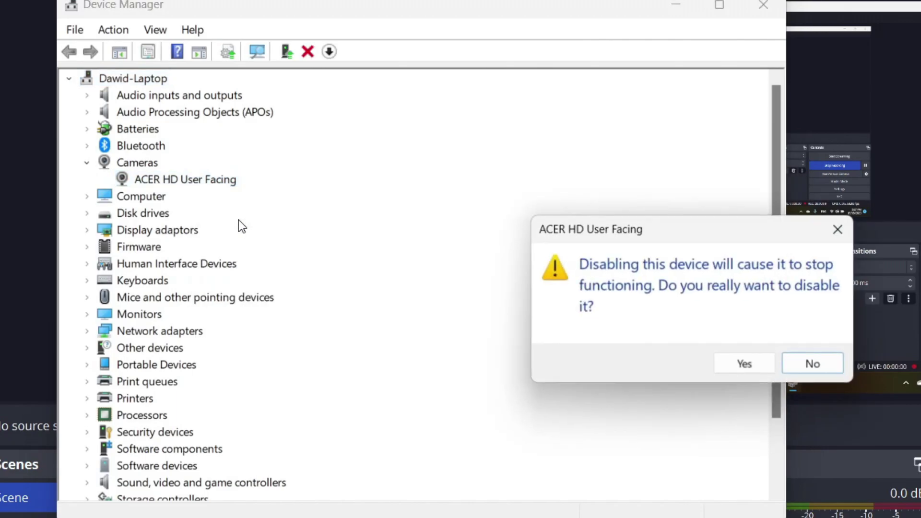
pyautogui.click(743, 366)
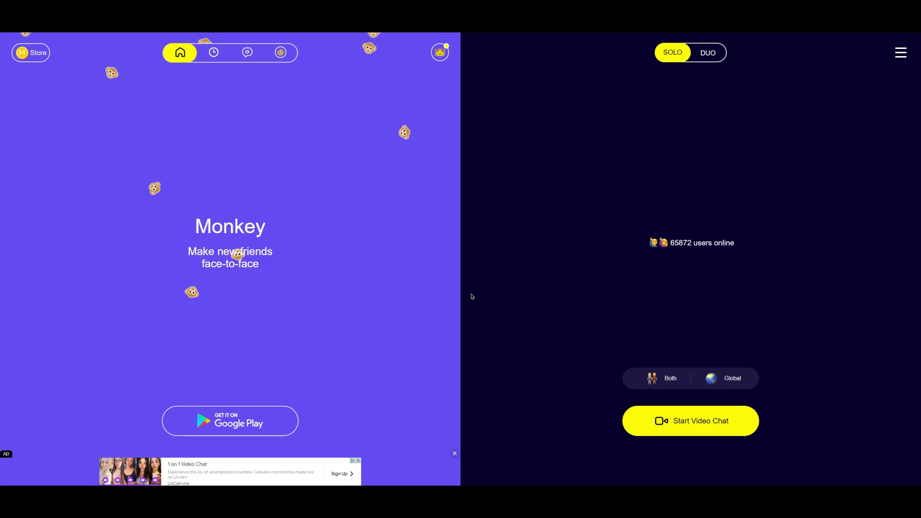
pyautogui.rightClick(148, 183)
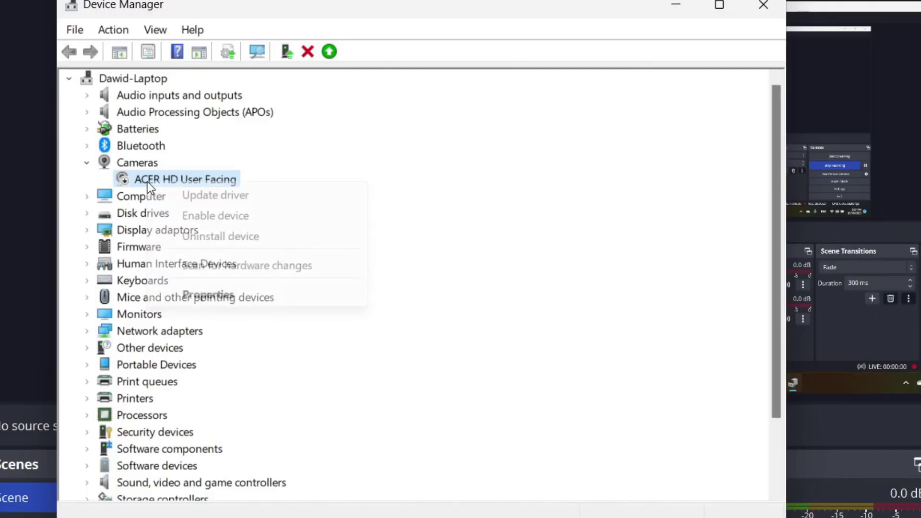
pyautogui.click(178, 209)
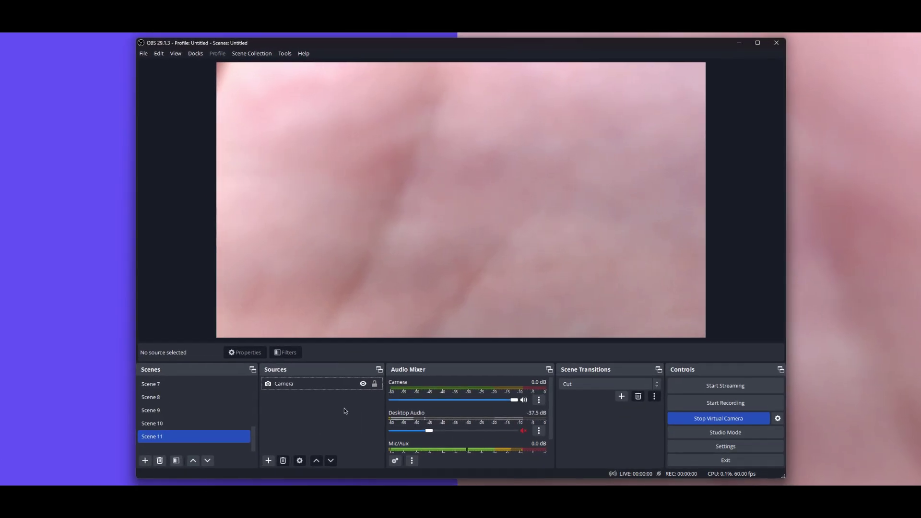
# Step: Deactivate and then reactivate the Camera source from its Properties dialog
pyautogui.rightClick(324, 386)
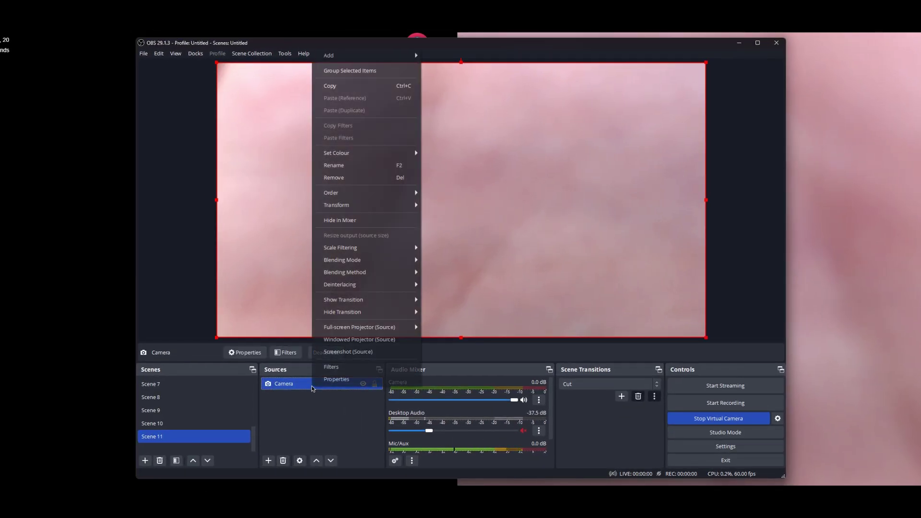
pyautogui.click(337, 379)
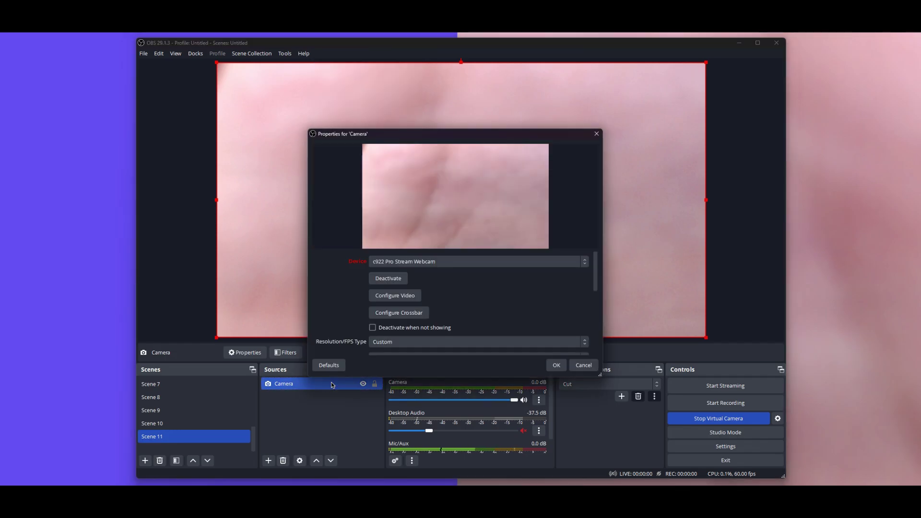
pyautogui.click(388, 278)
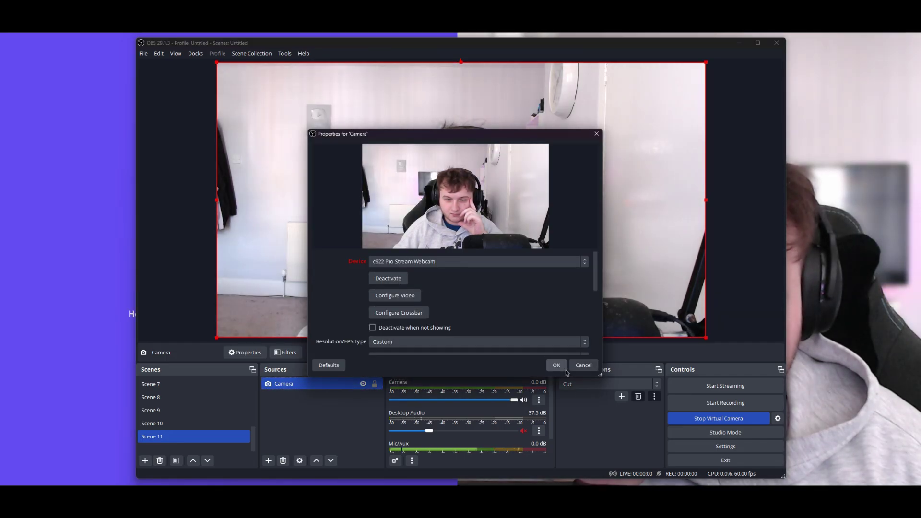
pyautogui.click(556, 365)
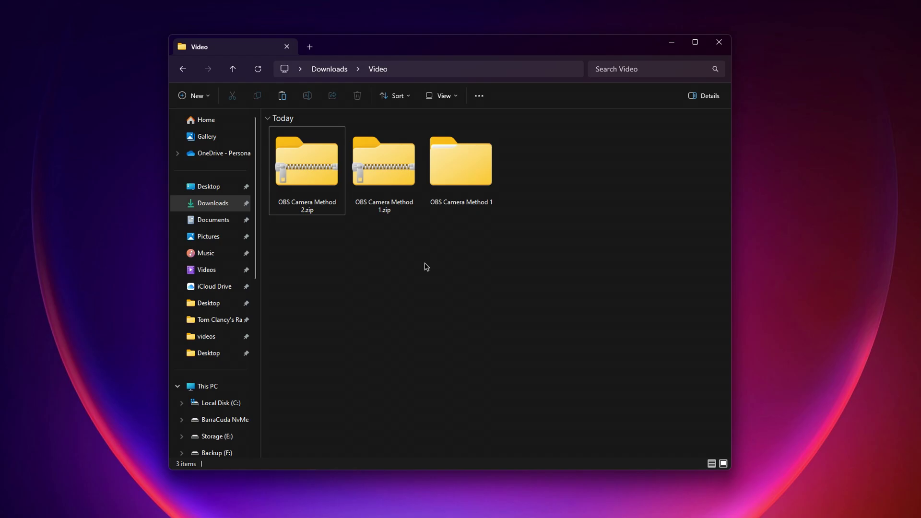
# Step: Extract OBS Camera Method 2.zip into its suggested folder
pyautogui.click(304, 186)
pyautogui.rightClick(303, 186)
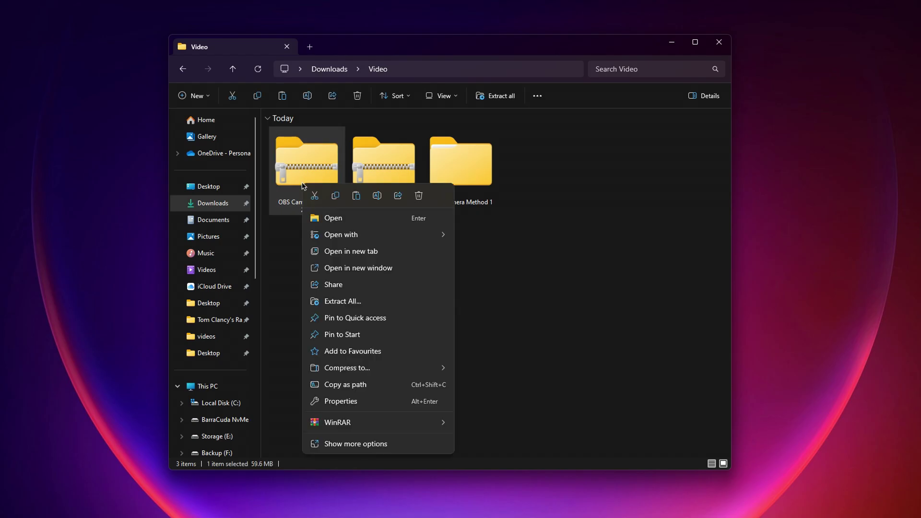
pyautogui.click(344, 301)
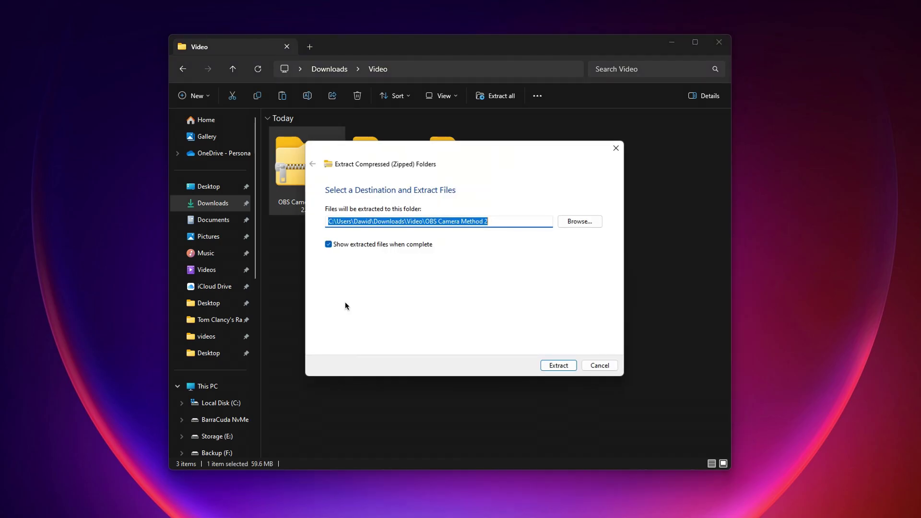
pyautogui.click(552, 366)
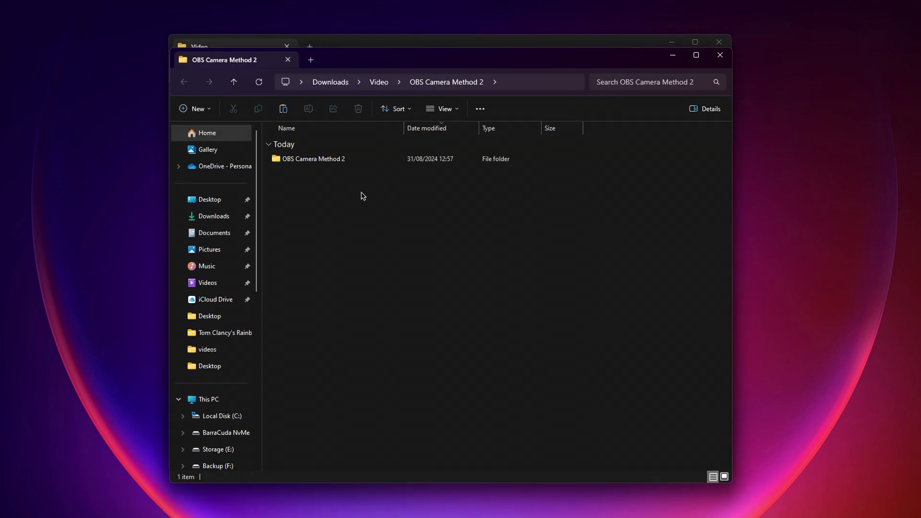
# Step: Launch OBS Camera.exe from the extracted folder, running it despite the SmartScreen warning
pyautogui.doubleClick(327, 165)
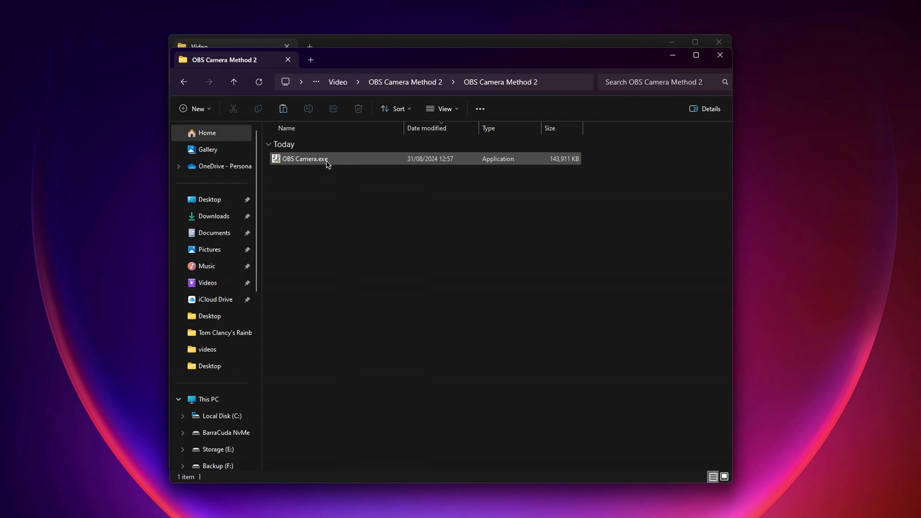
pyautogui.doubleClick(328, 163)
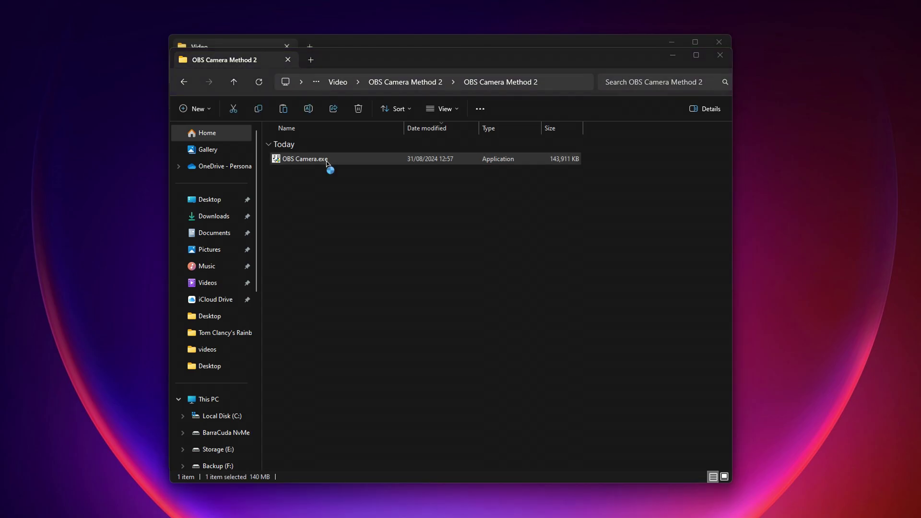
pyautogui.click(354, 190)
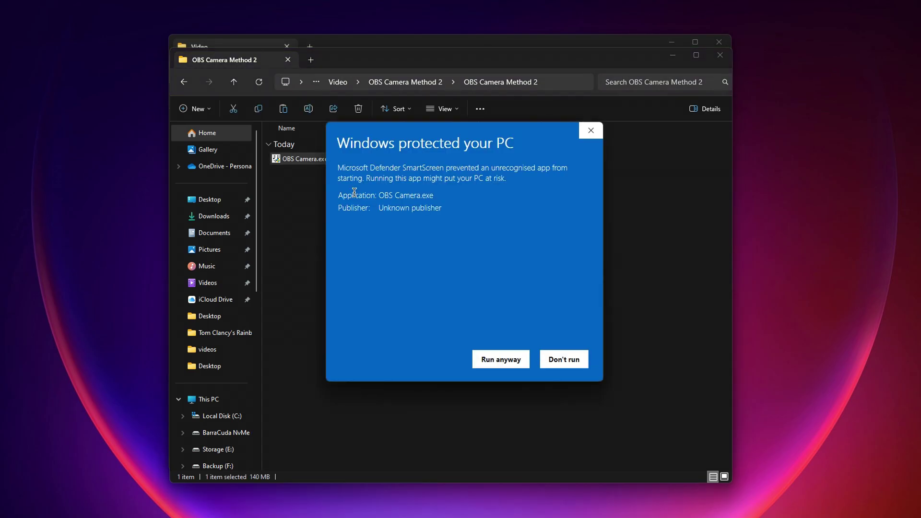
pyautogui.click(497, 368)
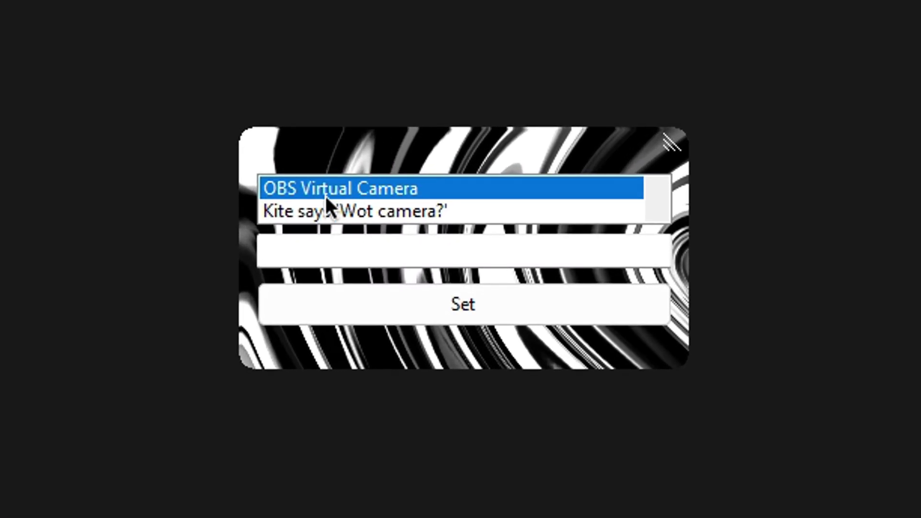
# Step: Enter 'HD Camera C922x' as the new virtual camera name, apply it with Set, and close the window
pyautogui.click(306, 259)
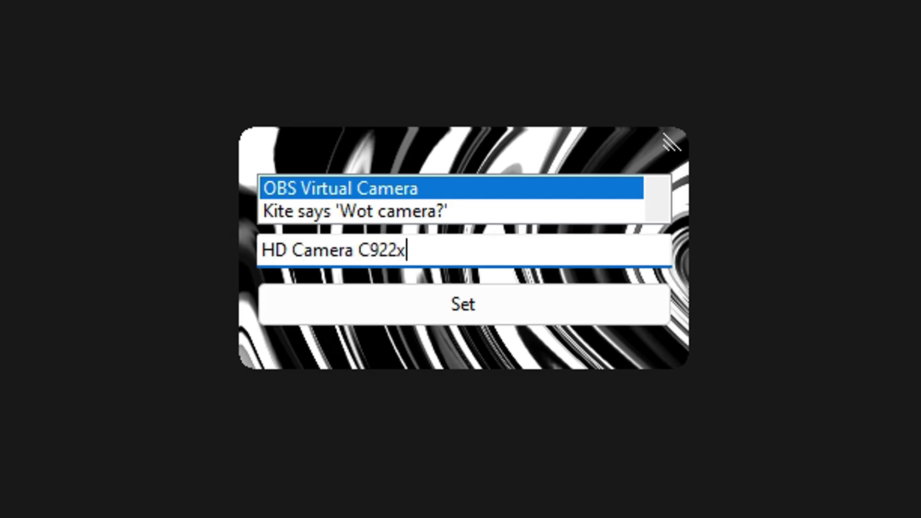
pyautogui.click(450, 309)
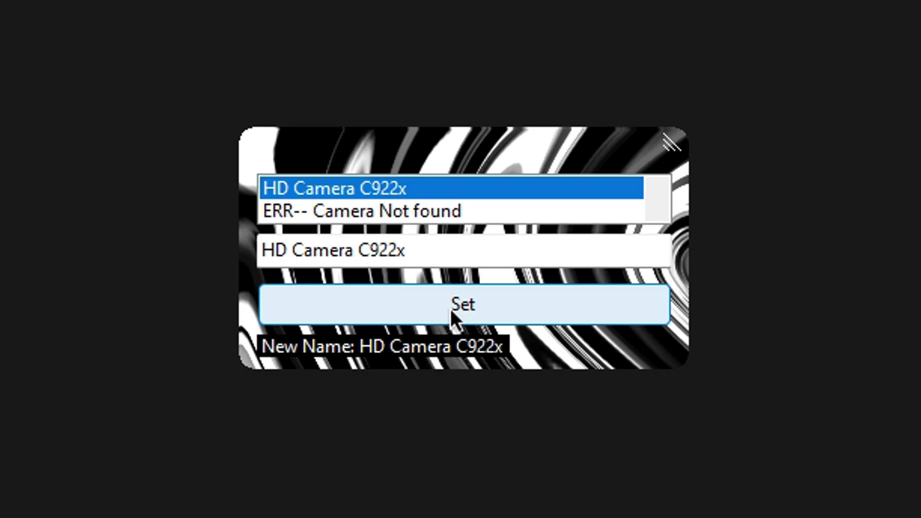
pyautogui.click(669, 146)
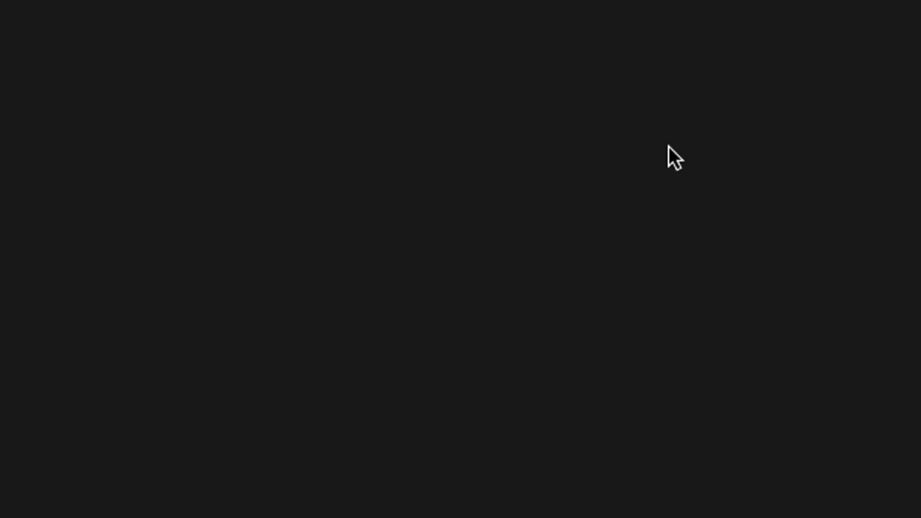